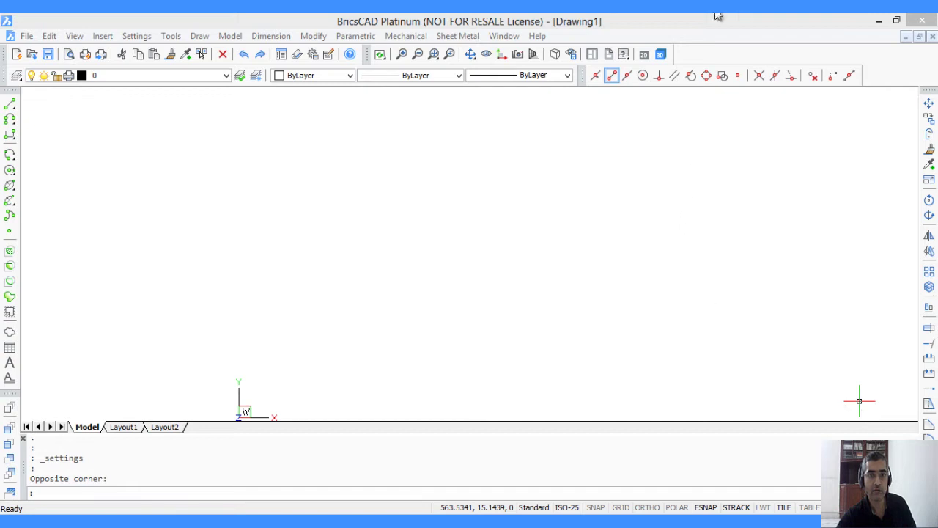
# - Examine which mechanical, sheet metal and parametric commands are available at the Platinum license level
pyautogui.click(405, 36)
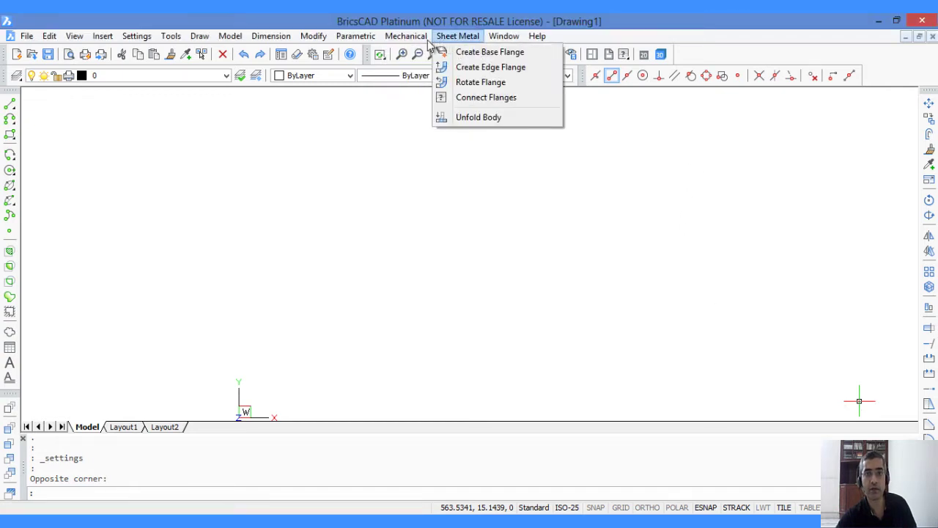
pyautogui.moveTo(440, 42)
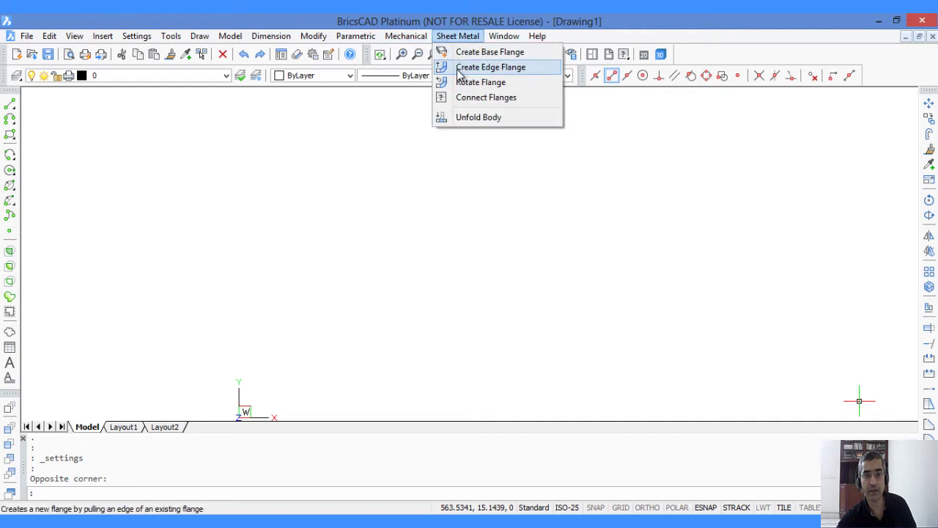
pyautogui.moveTo(406, 36)
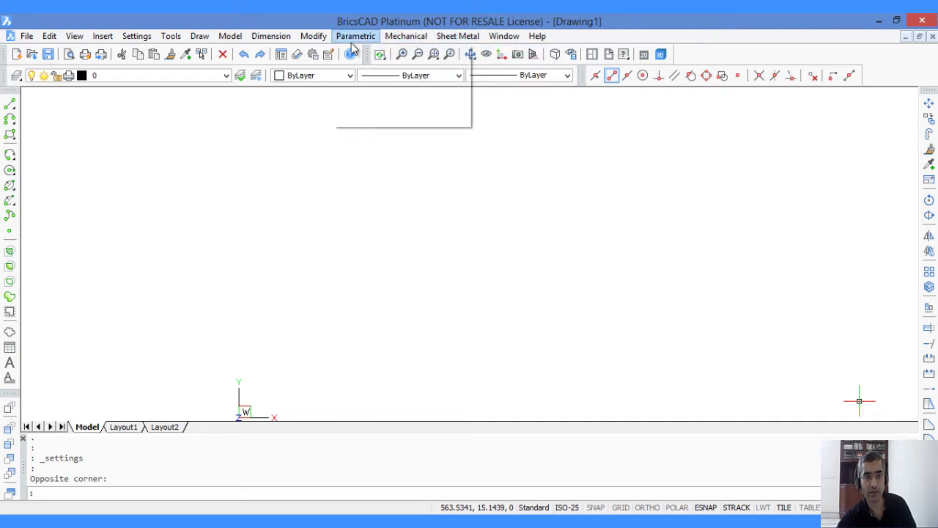
# - Set the Run as license level option, among the System program options, to Pro
pyautogui.moveTo(136, 37)
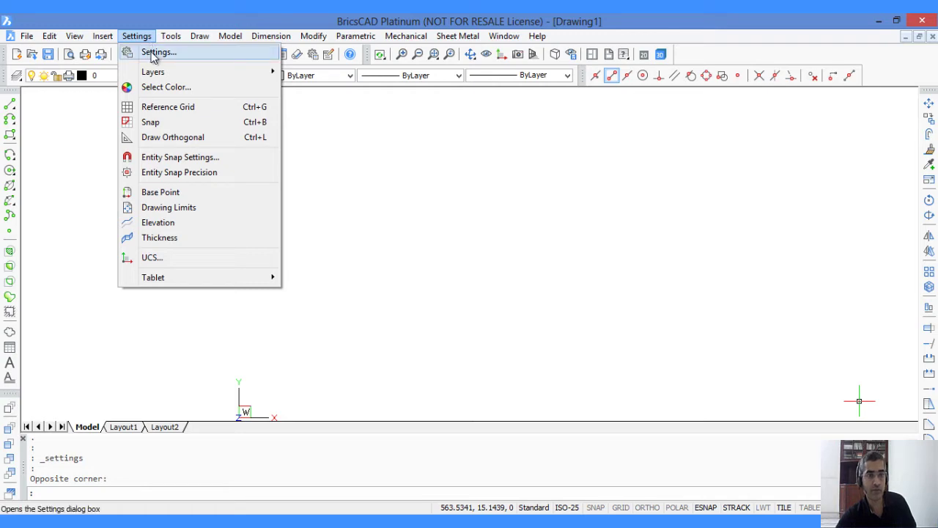
pyautogui.click(152, 53)
pyautogui.click(122, 274)
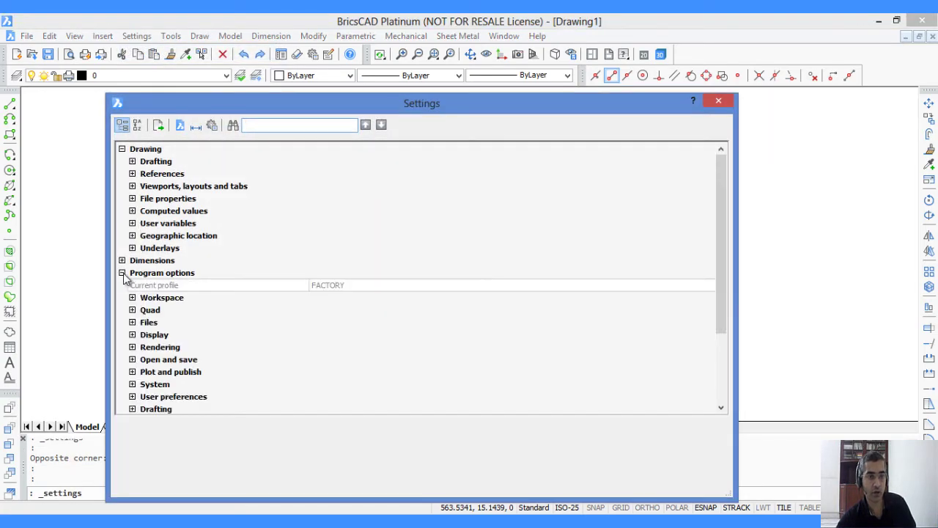
pyautogui.moveTo(725, 179); pyautogui.dragTo(721, 286)
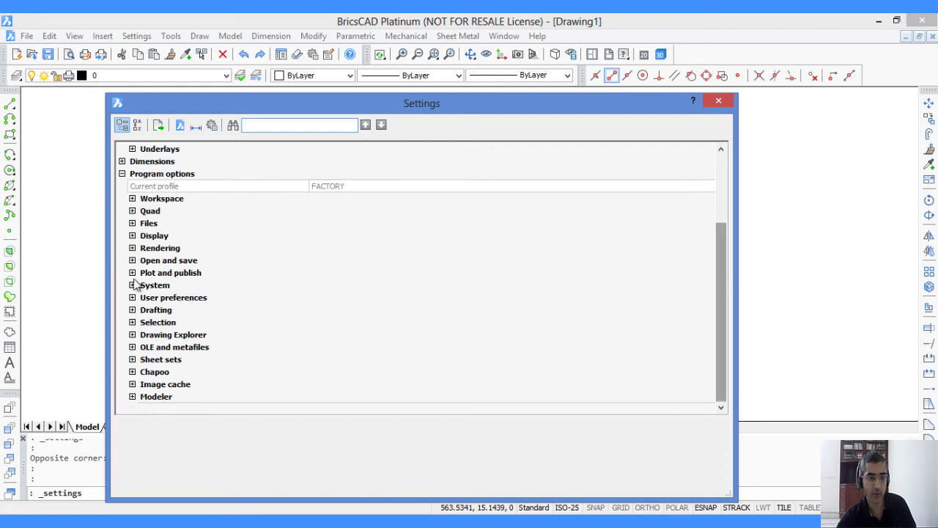
pyautogui.click(133, 285)
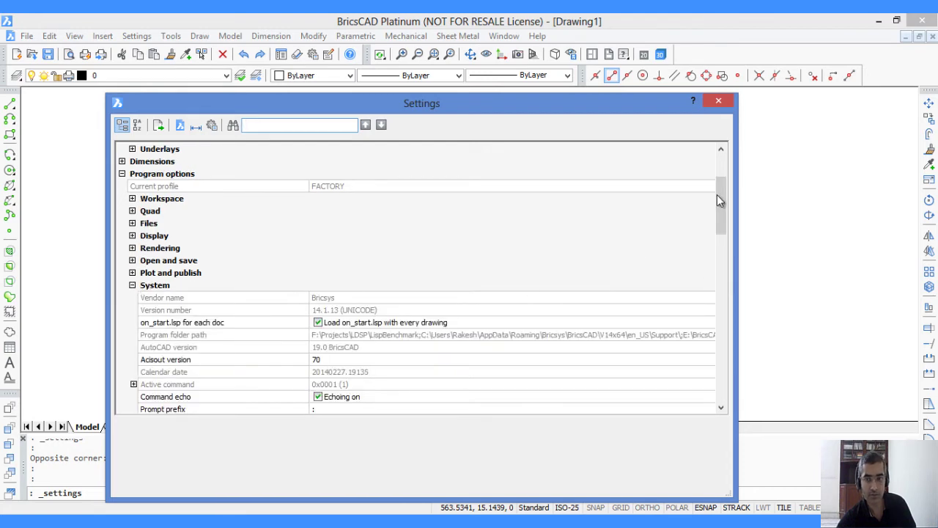
pyautogui.moveTo(719, 197); pyautogui.dragTo(734, 372)
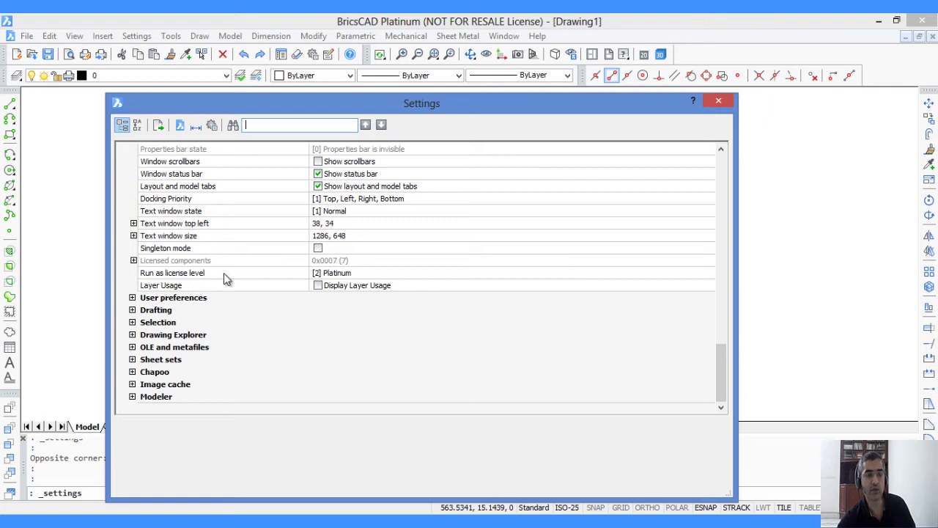
pyautogui.click(359, 270)
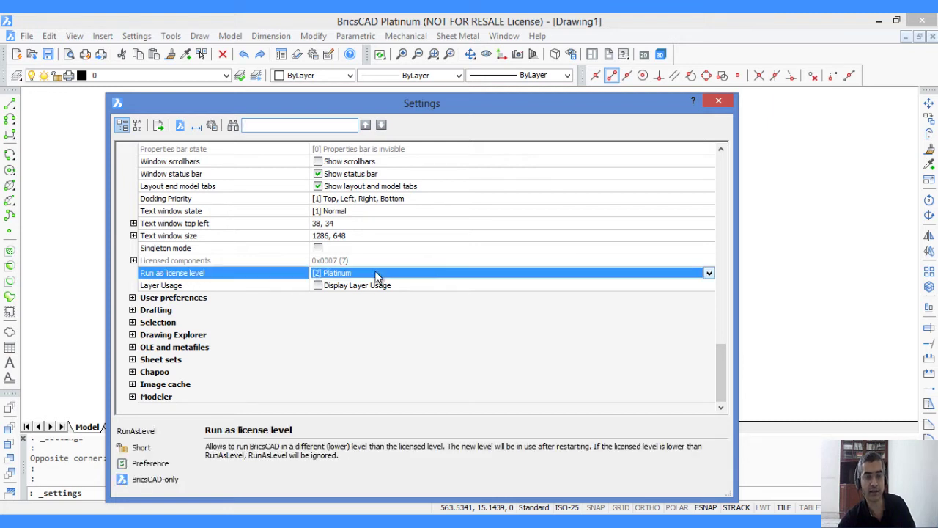
pyautogui.click(708, 275)
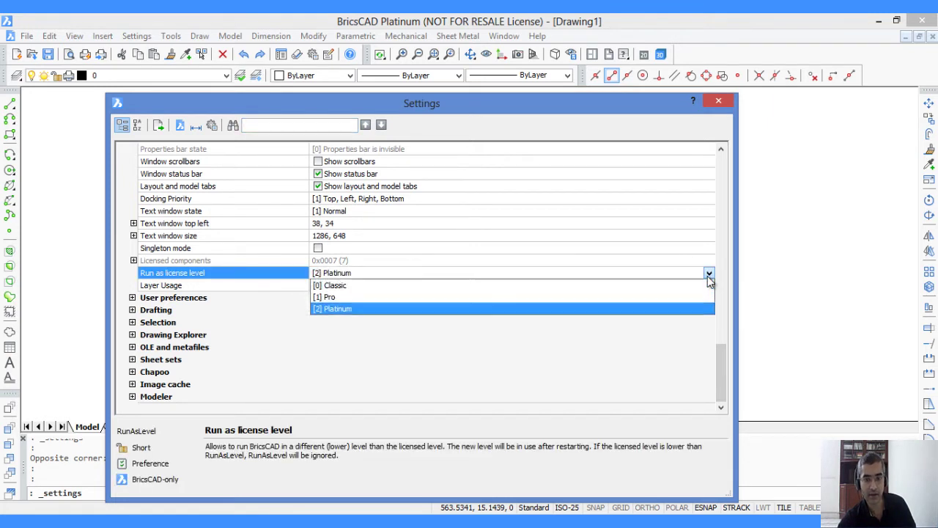
pyautogui.click(322, 297)
pyautogui.click(718, 101)
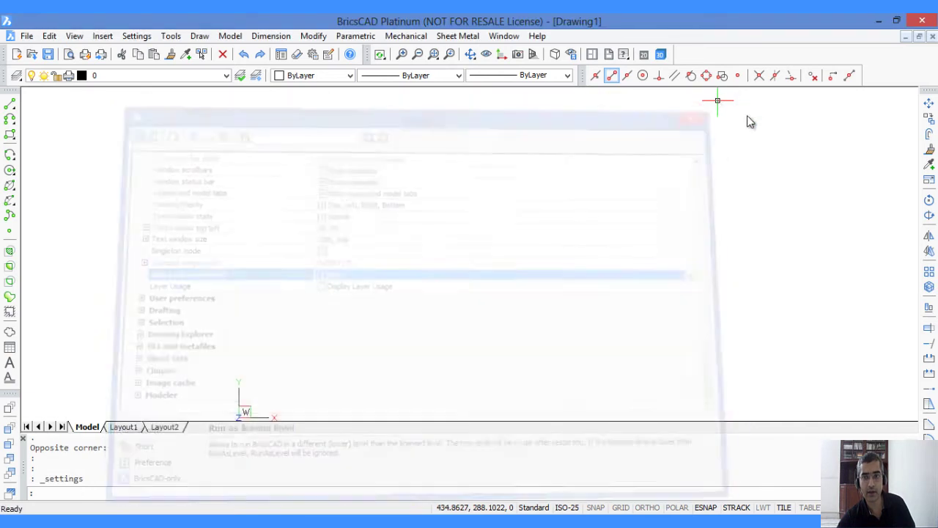
# - Restart BricsCAD V14 without saving Drawing1 and start a new drawing from scratch
pyautogui.click(923, 21)
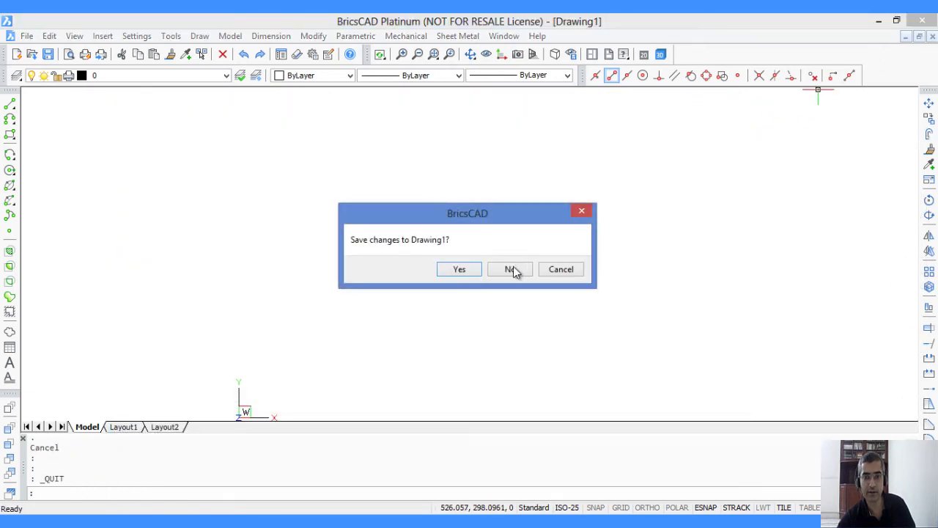
pyautogui.click(513, 270)
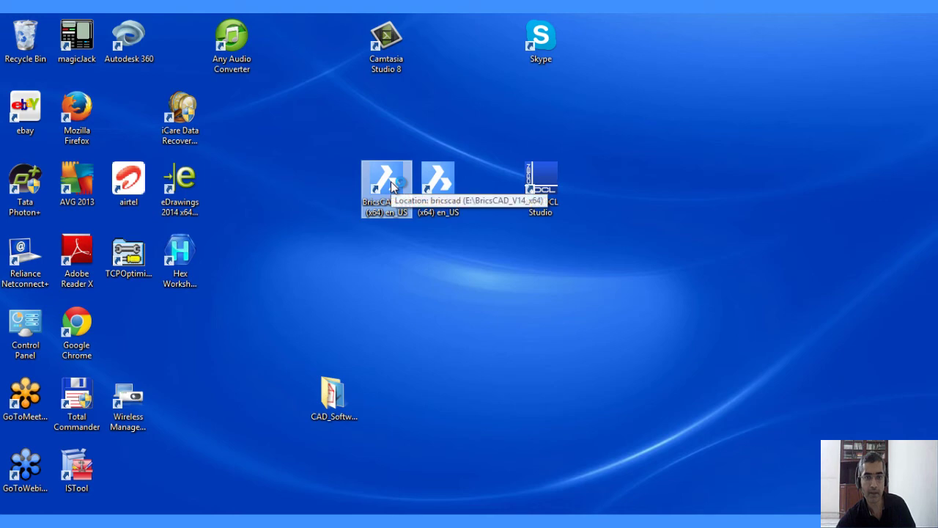
pyautogui.doubleClick(388, 181)
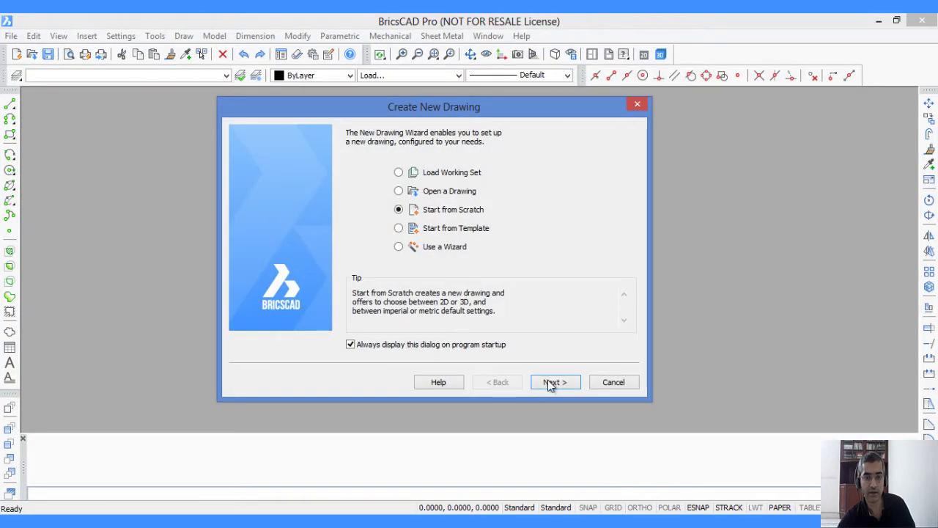
pyautogui.click(551, 382)
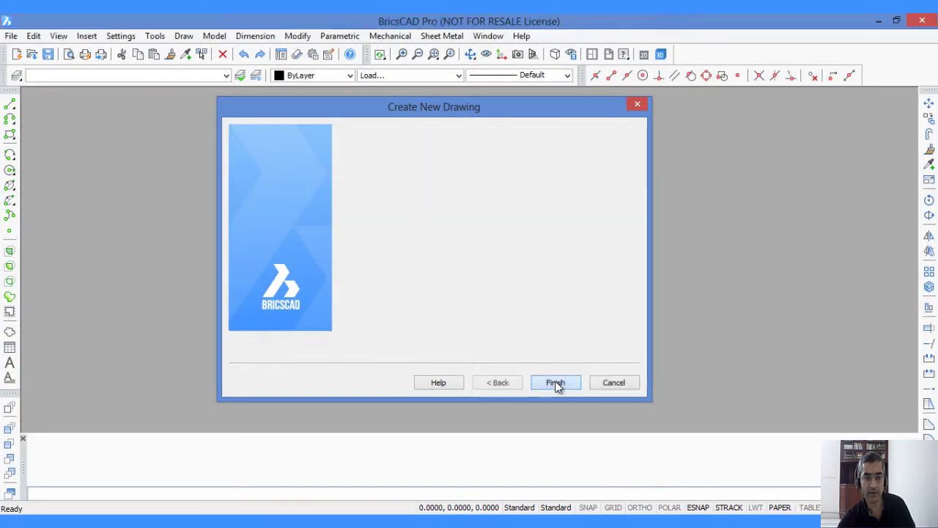
pyautogui.click(555, 382)
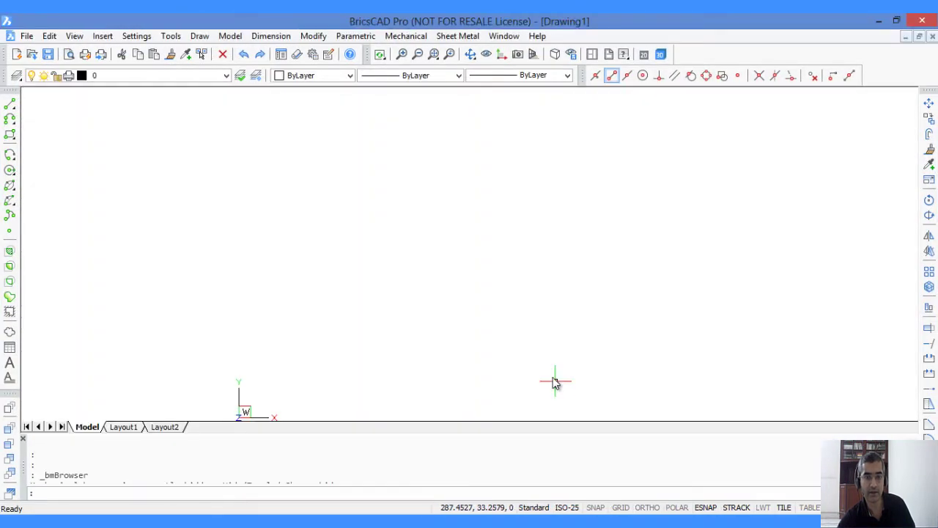
# - Check which sheet metal, mechanical, parametric and drawing commands are available at the Pro license level
pyautogui.click(405, 37)
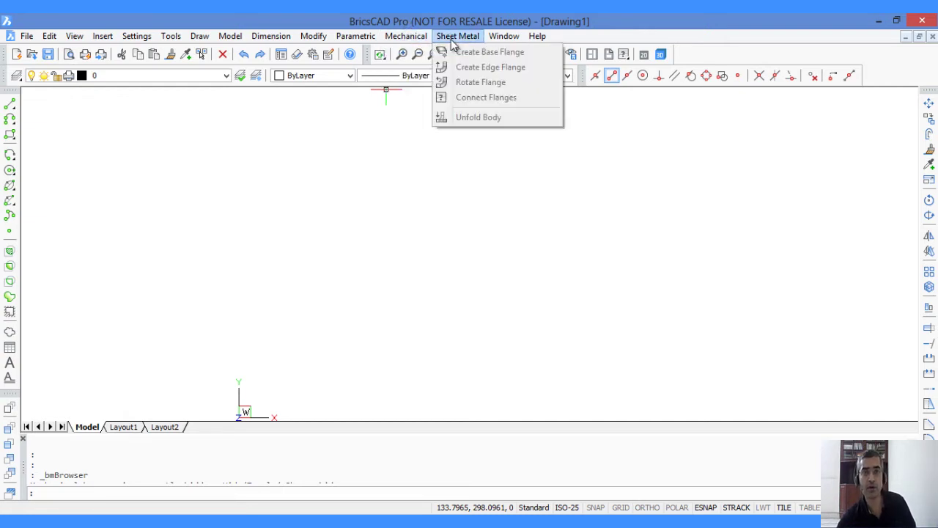
pyautogui.click(405, 37)
pyautogui.click(356, 39)
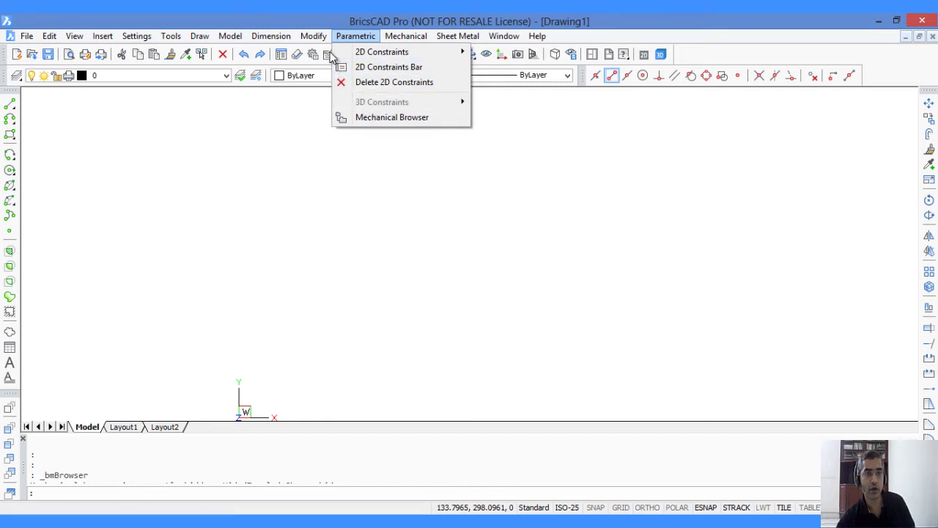
pyautogui.moveTo(299, 41)
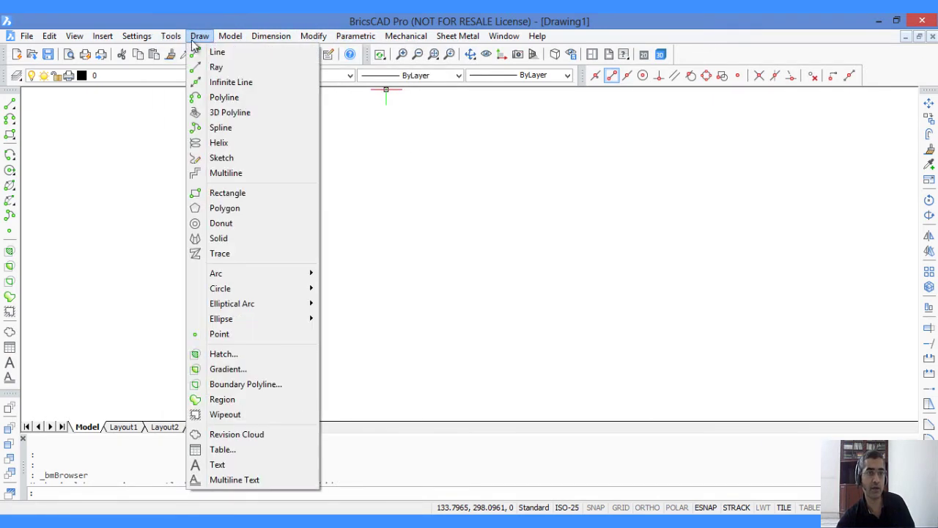
pyautogui.click(197, 37)
pyautogui.click(49, 36)
# - Search the program settings for "Run as lic" and set Run as license level to Classic
pyautogui.moveTo(136, 36)
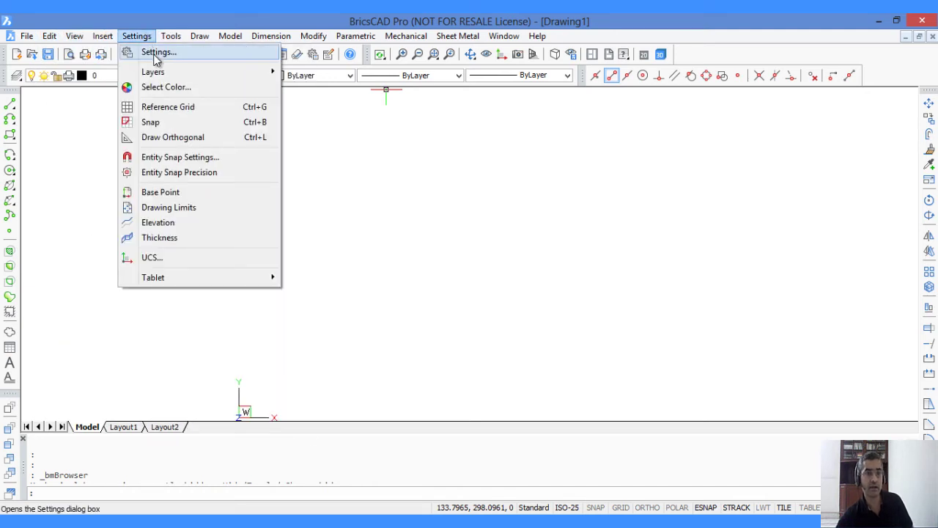
pyautogui.click(155, 54)
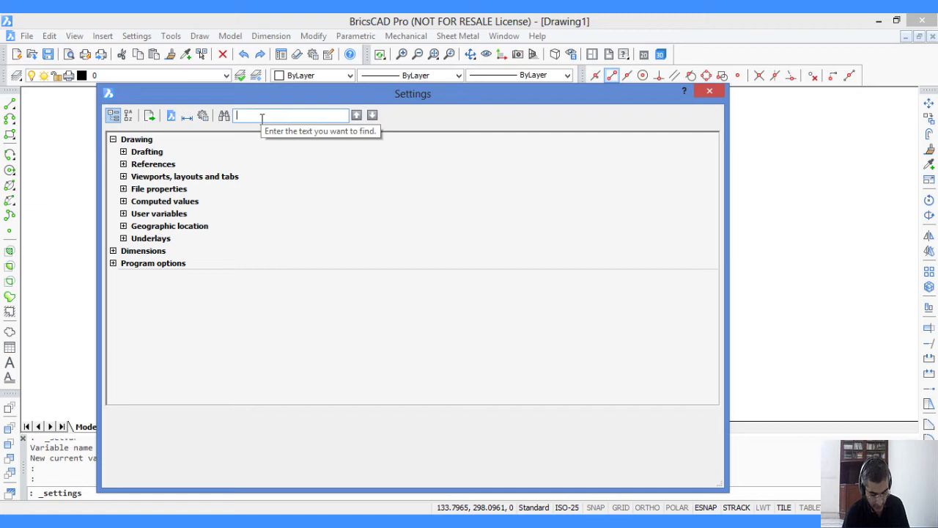
pyautogui.write('Run')
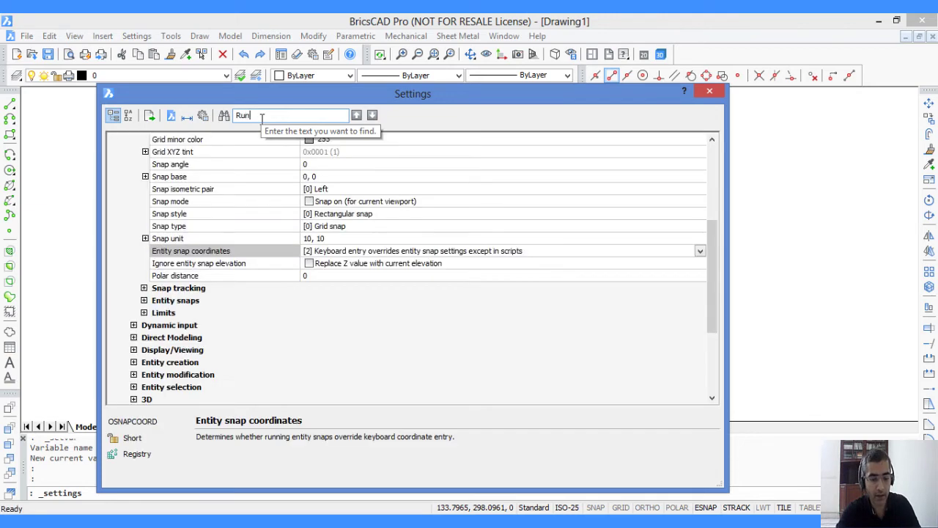
pyautogui.write(' as lic')
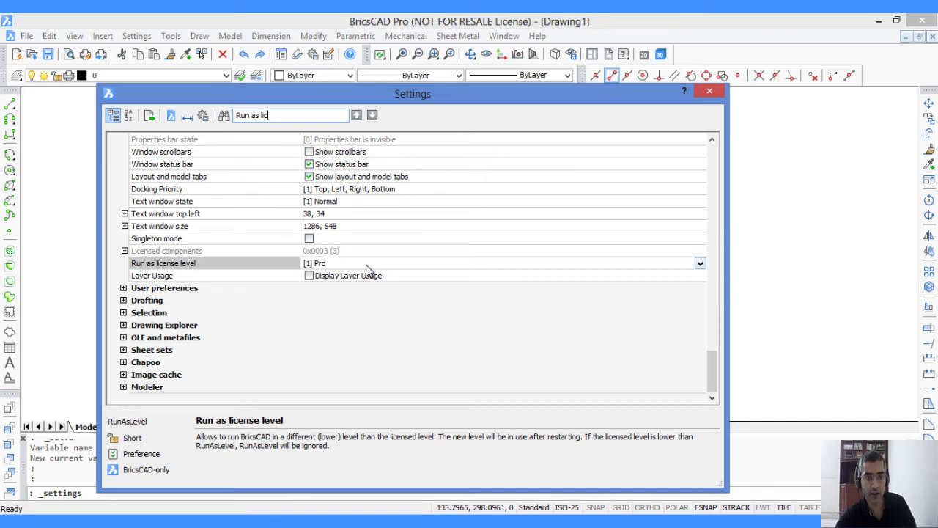
pyautogui.click(700, 265)
pyautogui.click(326, 277)
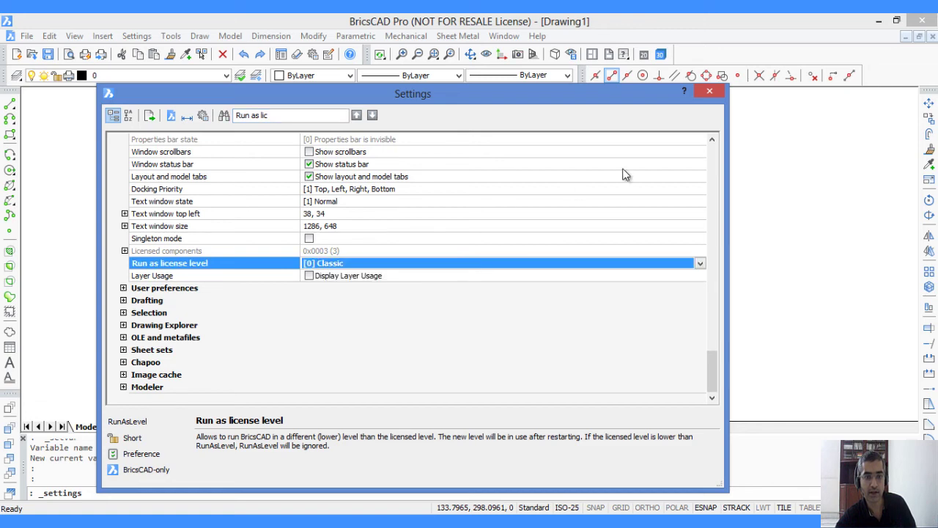
pyautogui.click(710, 91)
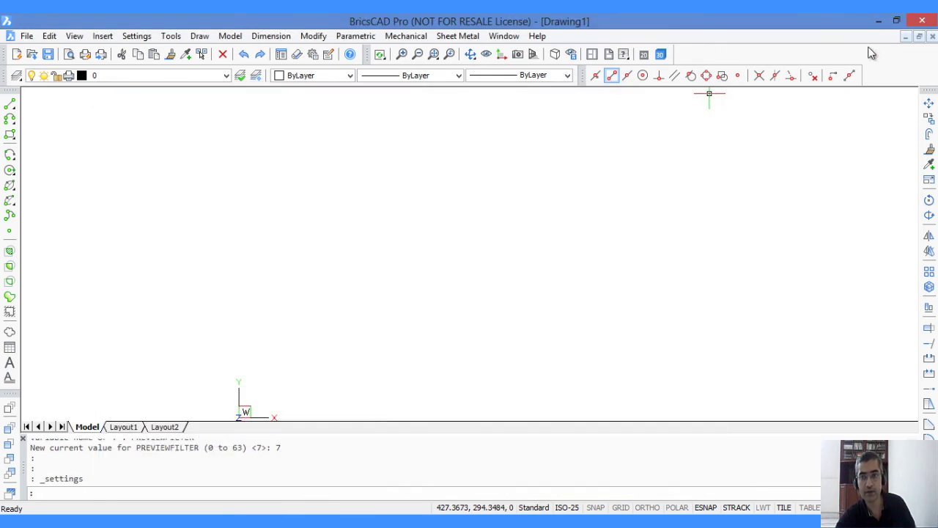
# - Close the Pro session without saving, relaunch BricsCAD V14 and create a new drawing from scratch
pyautogui.click(922, 20)
pyautogui.click(507, 269)
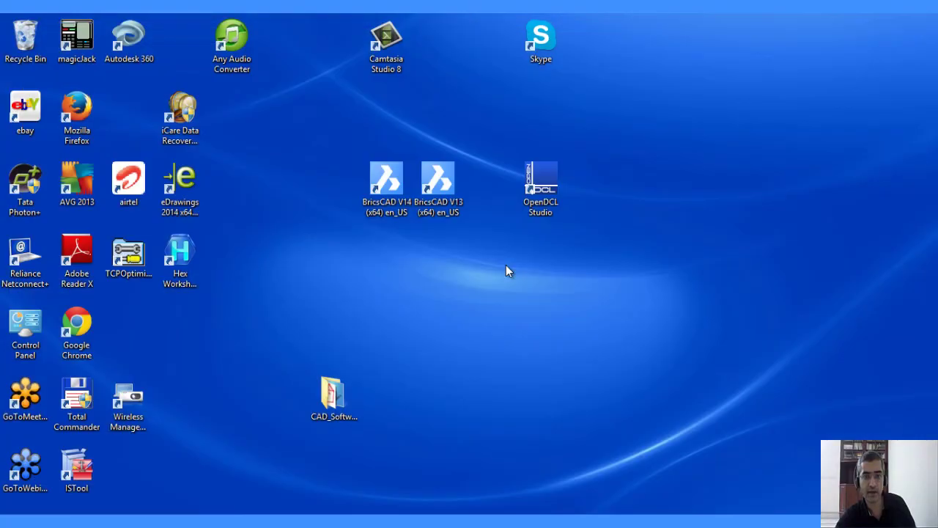
pyautogui.doubleClick(390, 183)
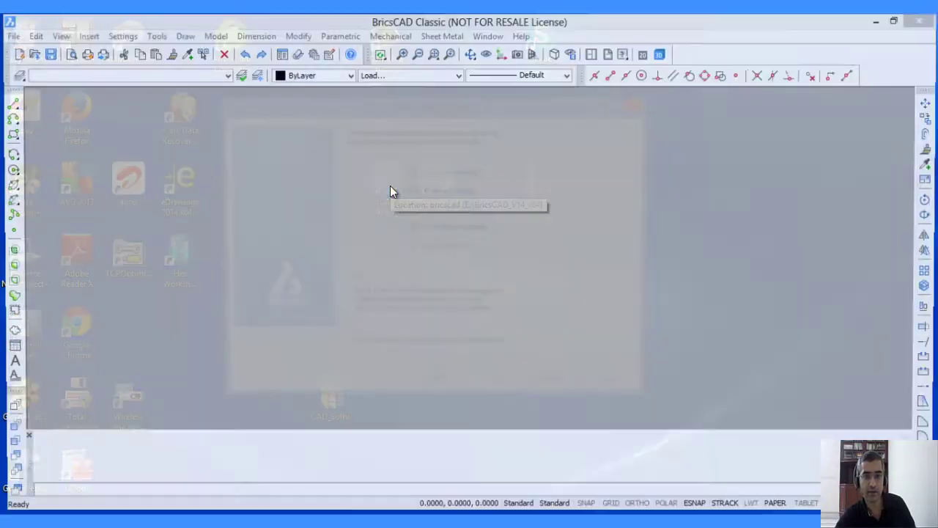
pyautogui.click(555, 383)
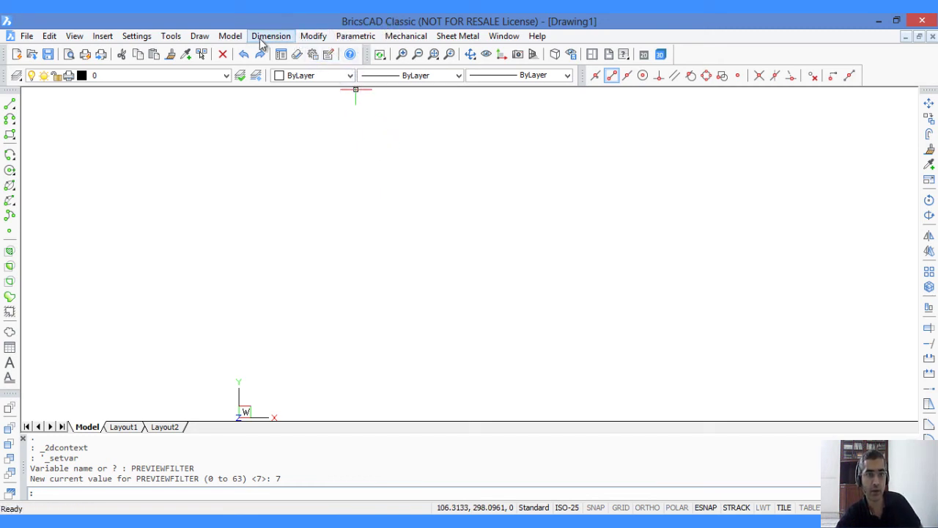
# - Check which 3D modeling, drawing, dimension and mechanical commands are available at the Classic license level
pyautogui.click(230, 38)
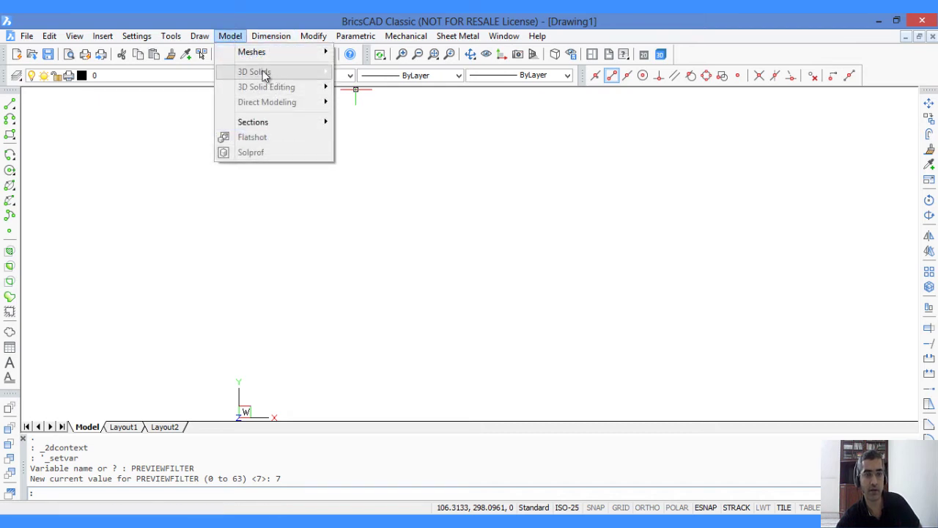
pyautogui.moveTo(199, 36)
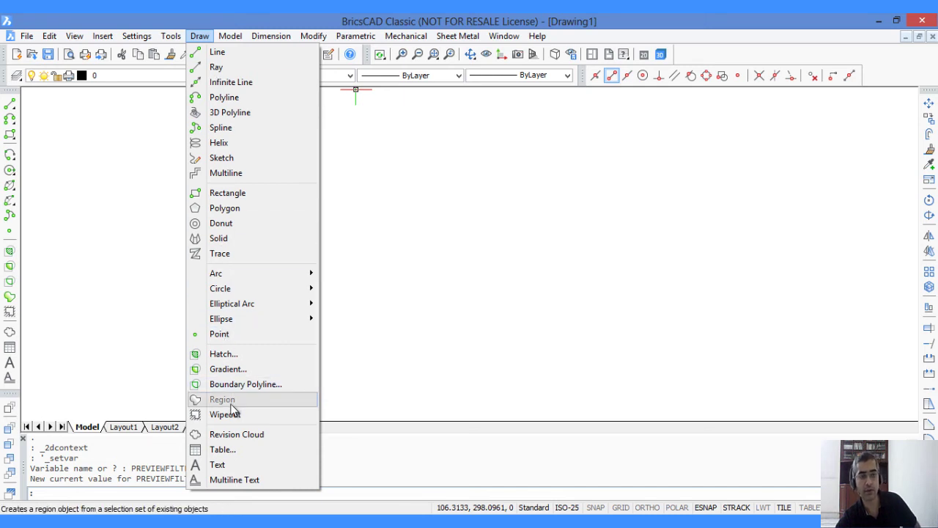
pyautogui.moveTo(171, 36)
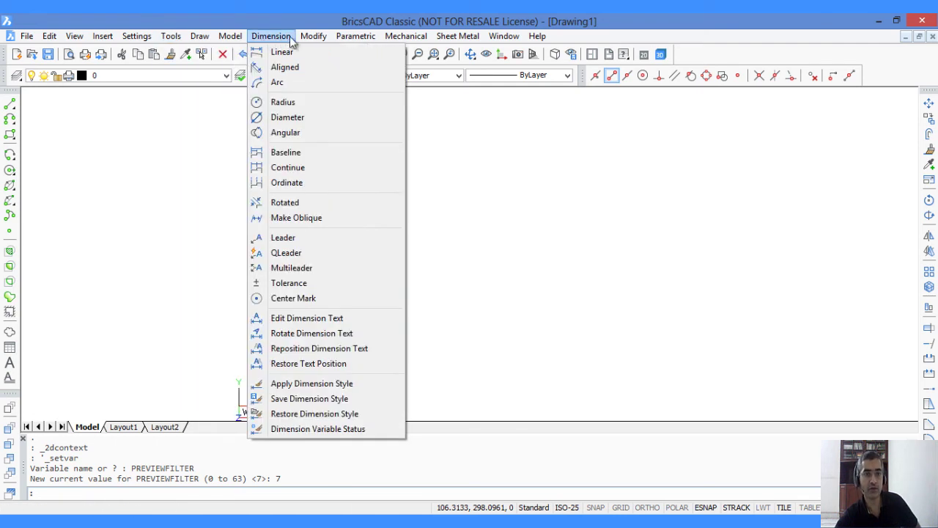
pyautogui.moveTo(405, 36)
pyautogui.moveTo(231, 38)
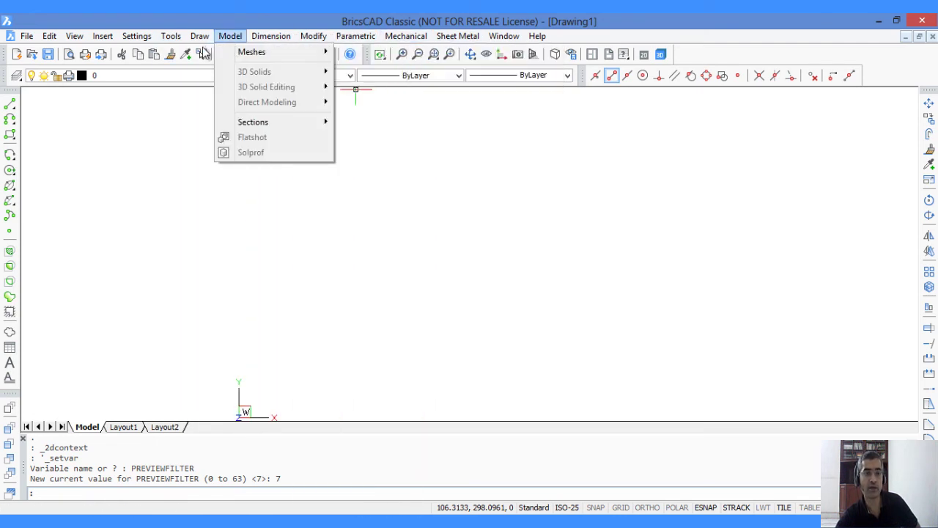